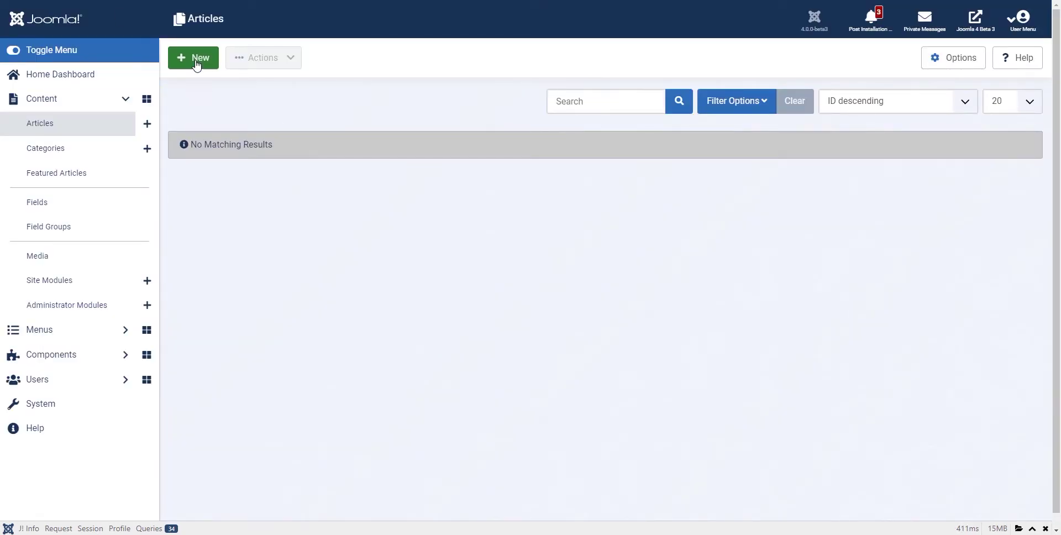
Step: Start a new article titled 'Creating new article' and web-search London's current time
click(196, 59)
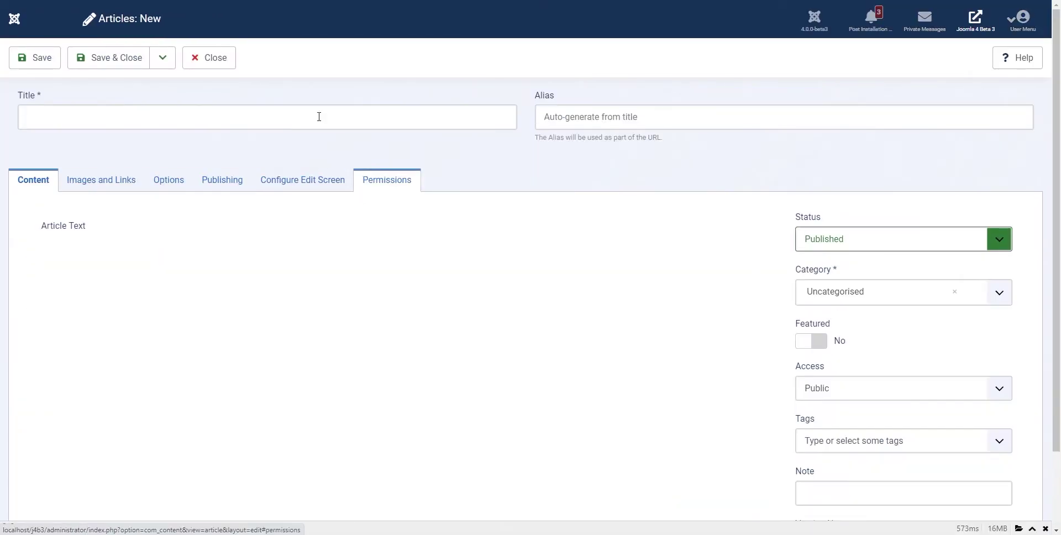
click(264, 116)
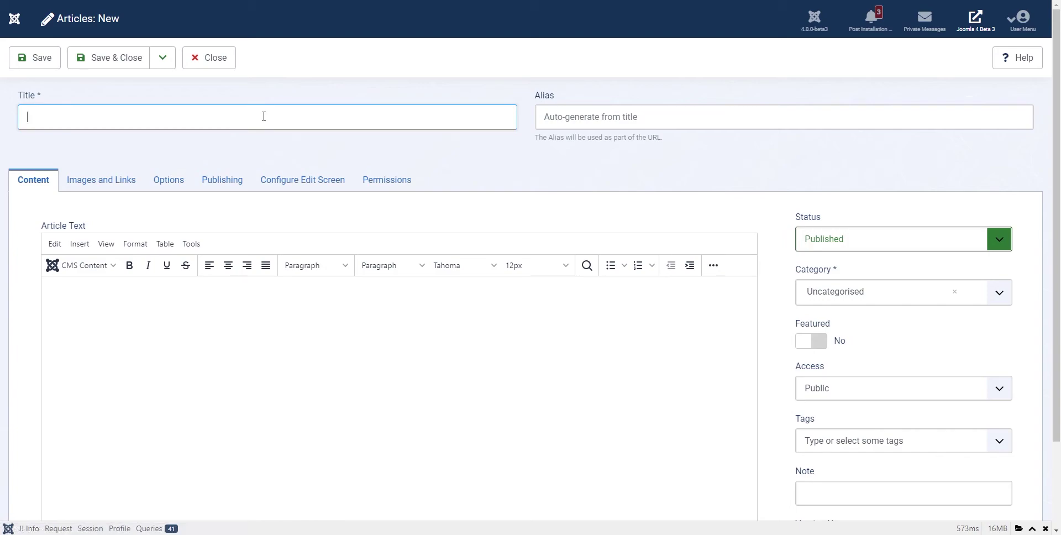
text(Creating new ar)
text(ticle)
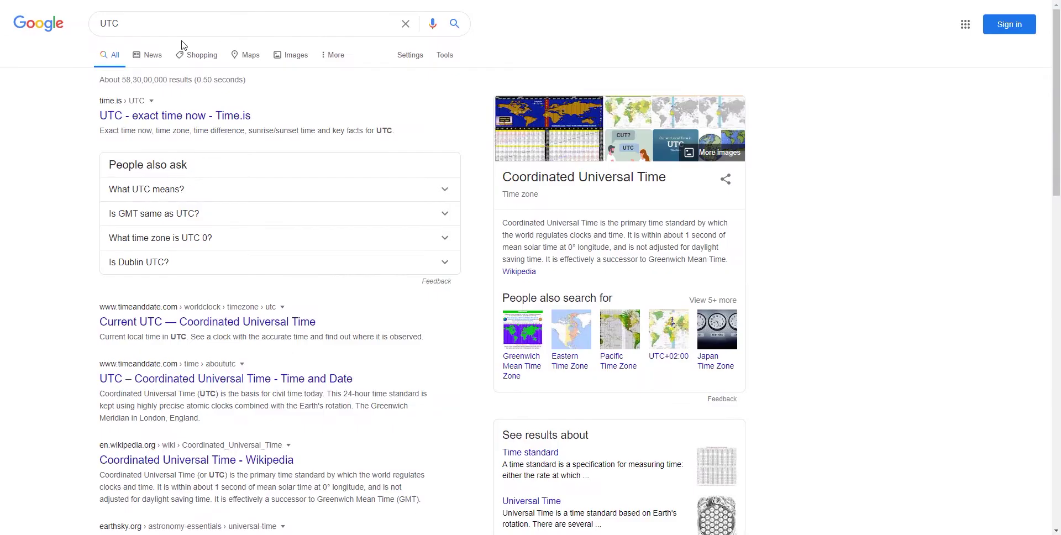
text(london)
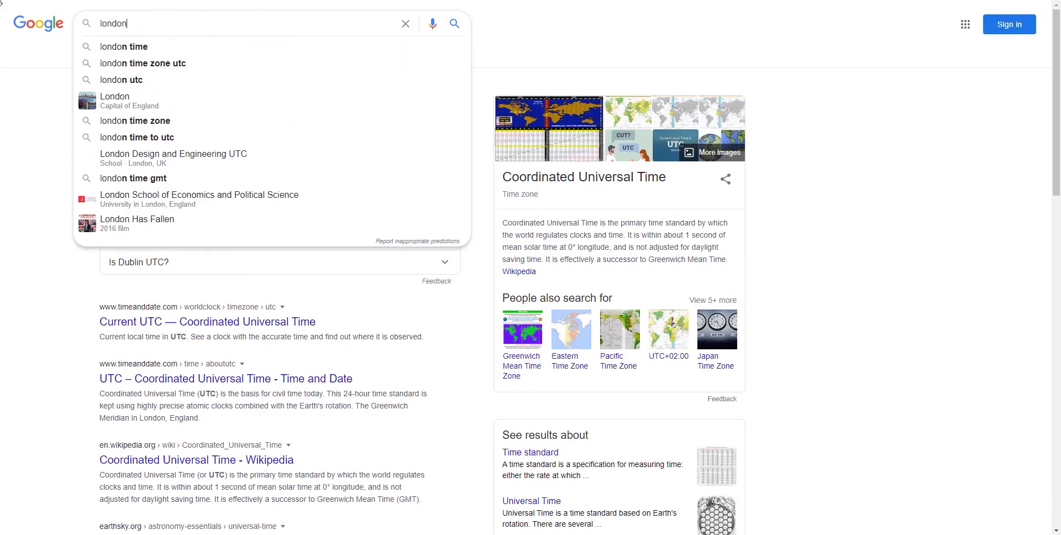
text(t time)
key(Return)
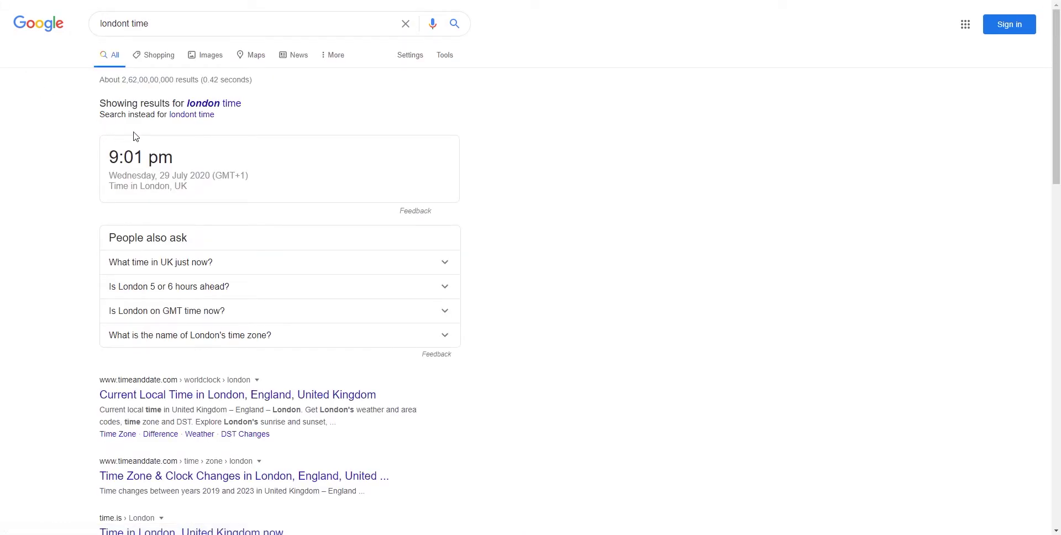
Step: Add the body text 'eating this at London 9:01 PM' to the article and save it
click(231, 108)
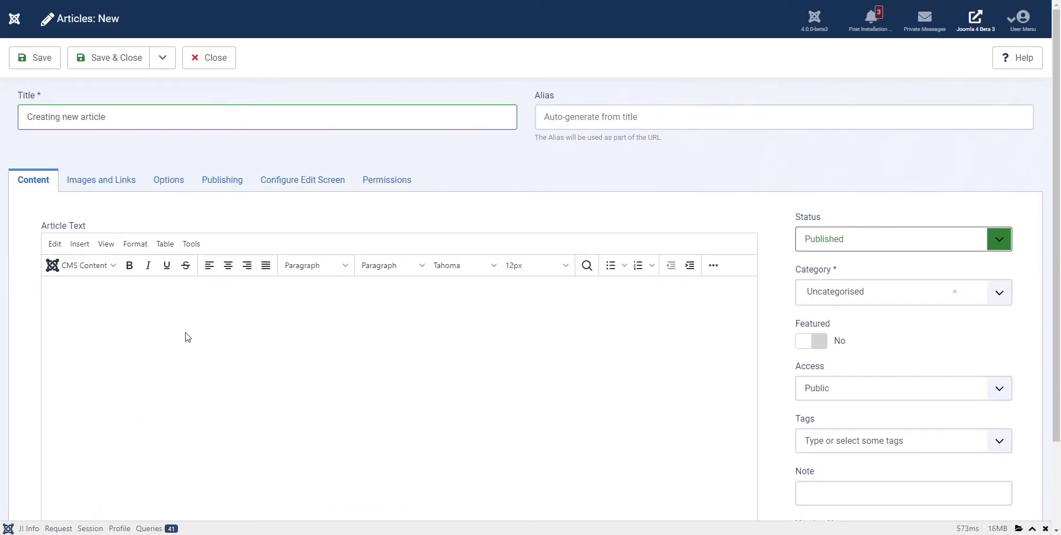
text(eating this at Lo)
text(ndon 9:01)
text( PM)
click(40, 57)
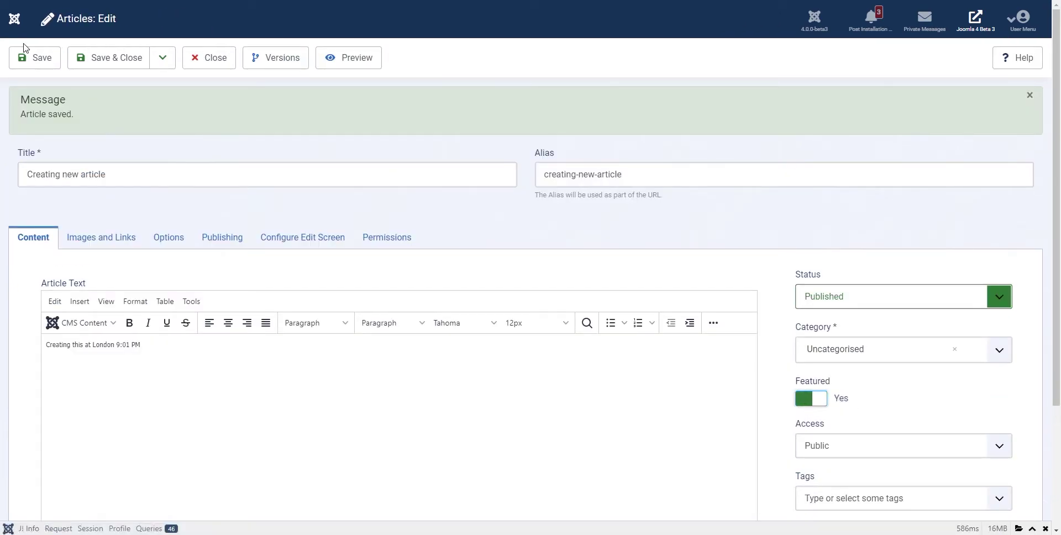
Step: Confirm the live site shows the article published 29 July 2020 21:01, then close the editor
click(34, 58)
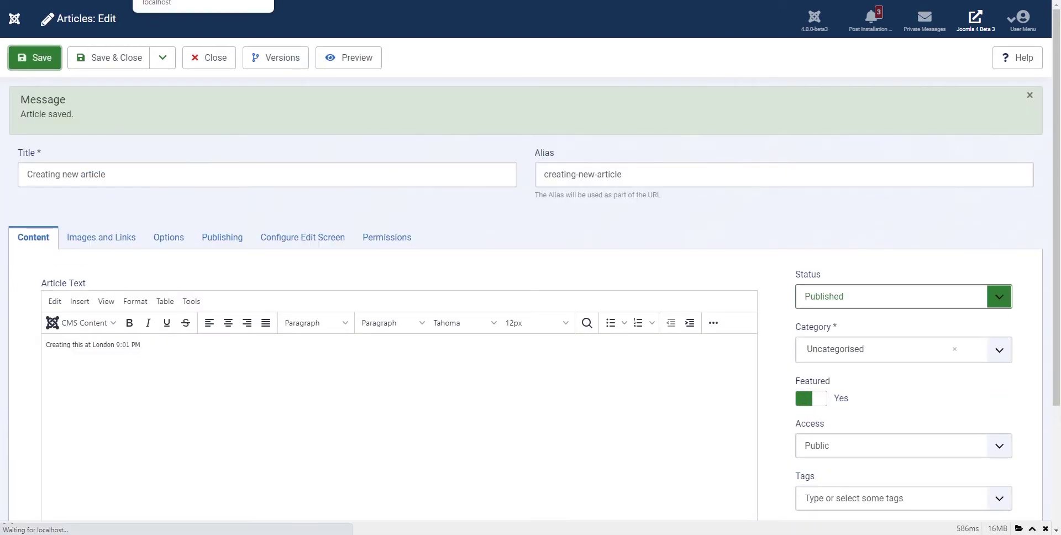
key(ctrl+Tab)
key(F5)
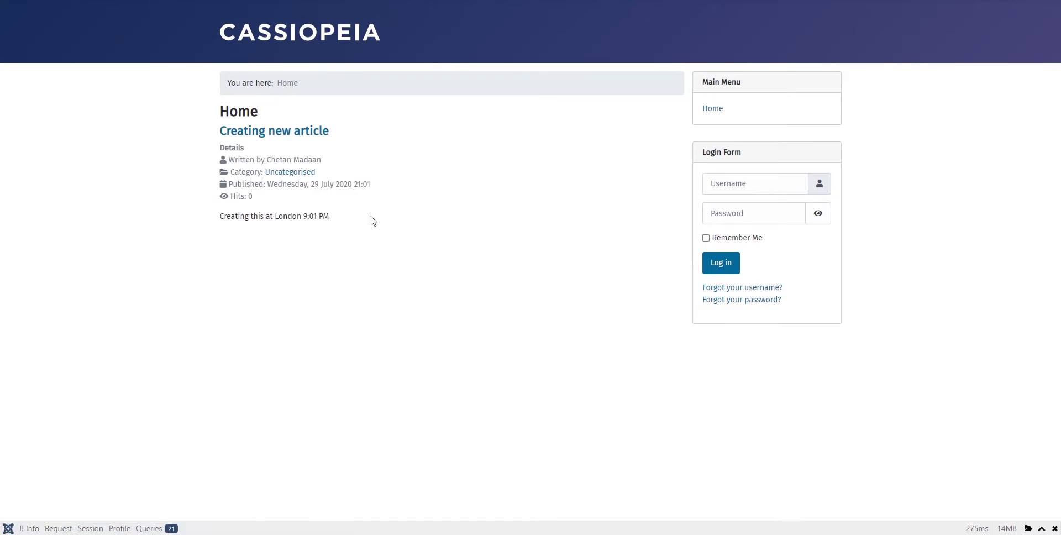
drag(278, 186, 371, 188)
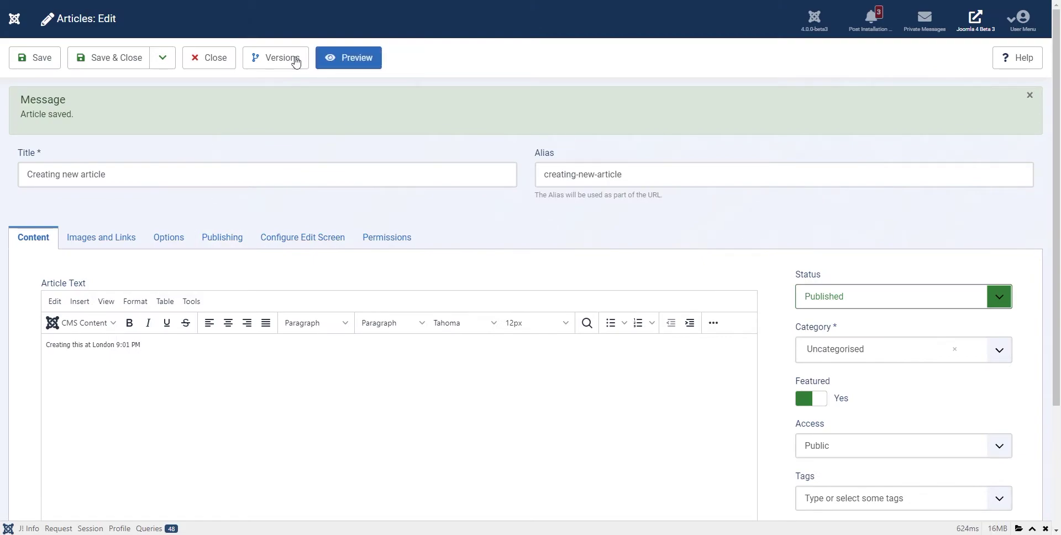
click(215, 58)
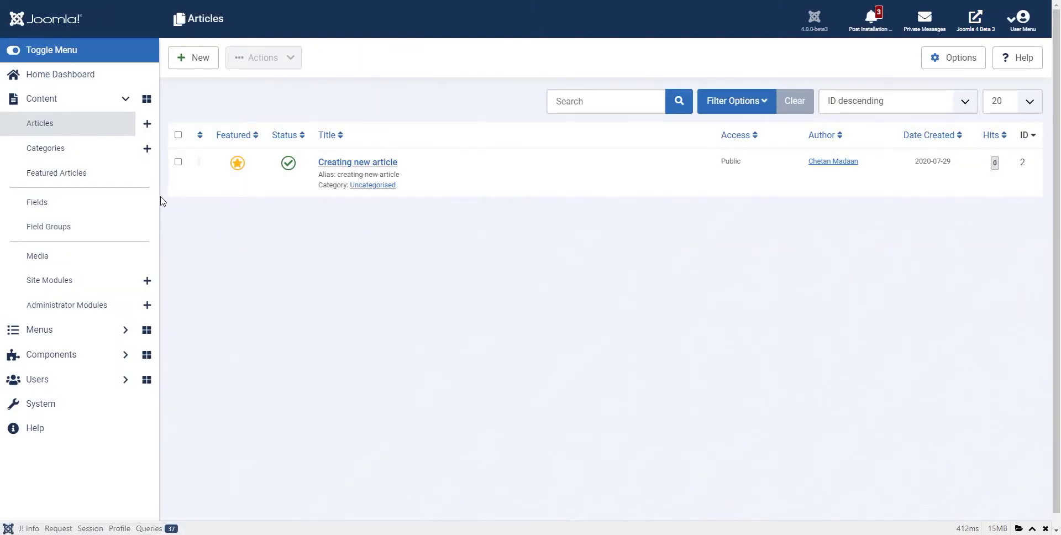
Step: Set the Website Time Zone on Global Configuration's Server tab to New York
click(46, 407)
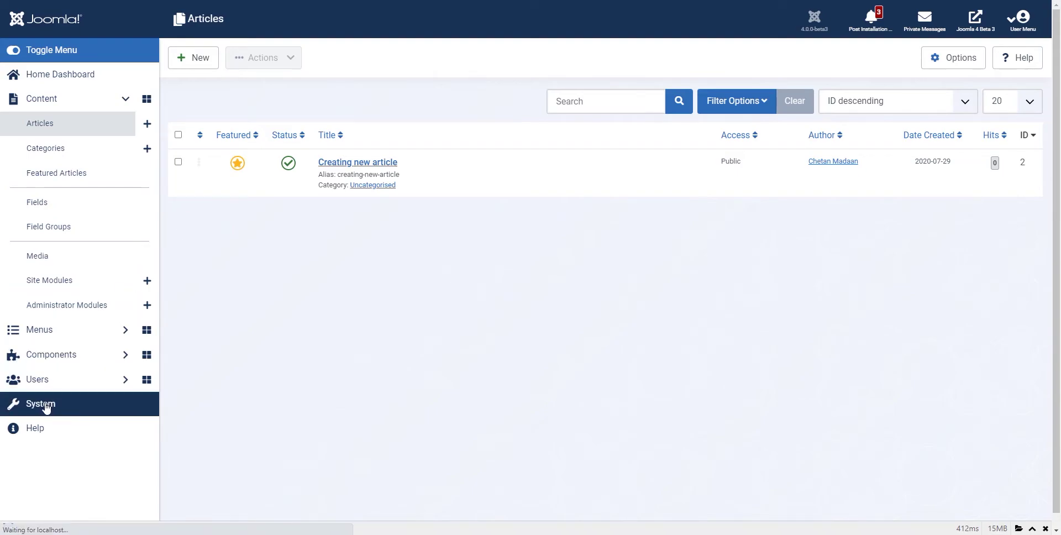
click(237, 84)
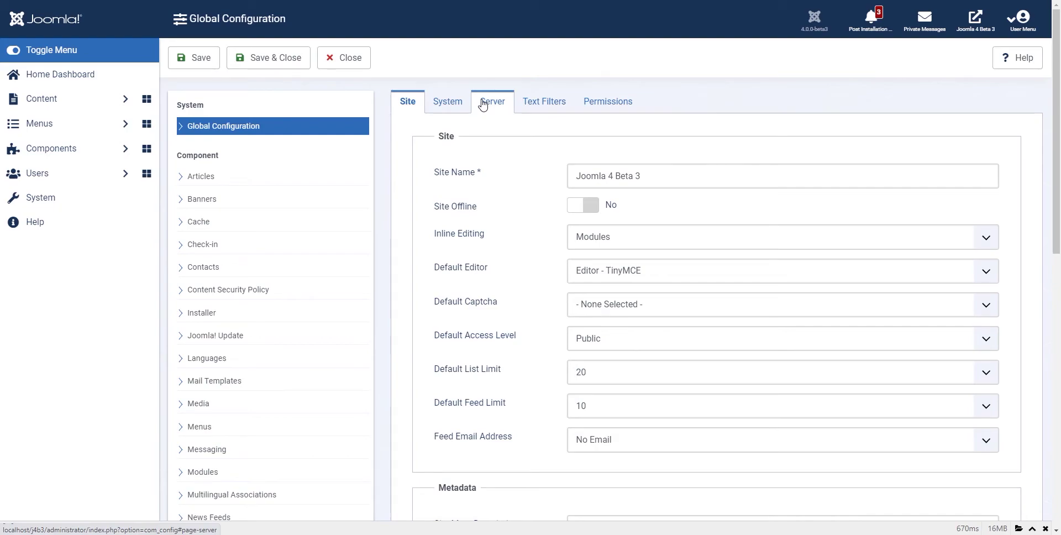
click(483, 105)
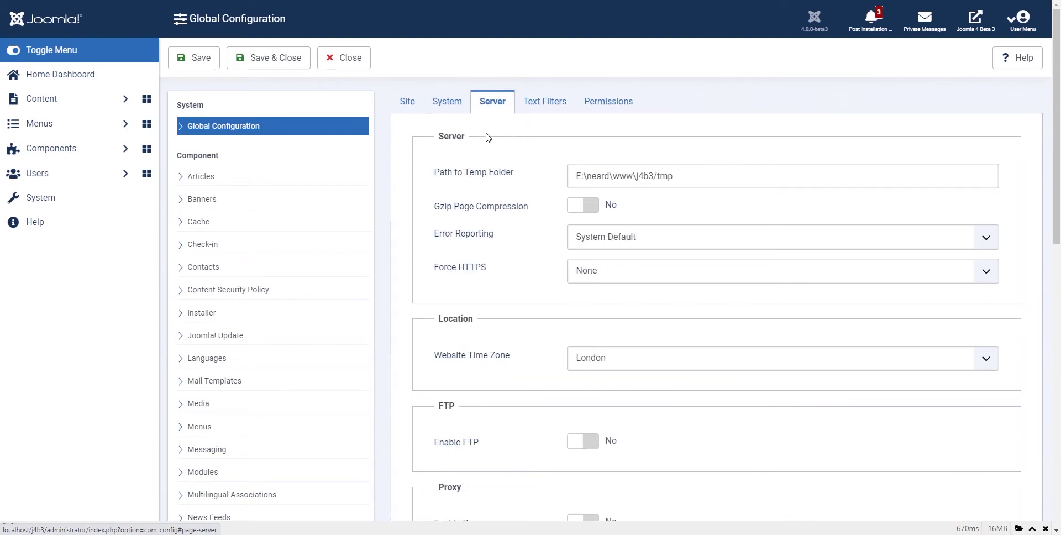
scroll(585, 346, down, 2)
click(610, 252)
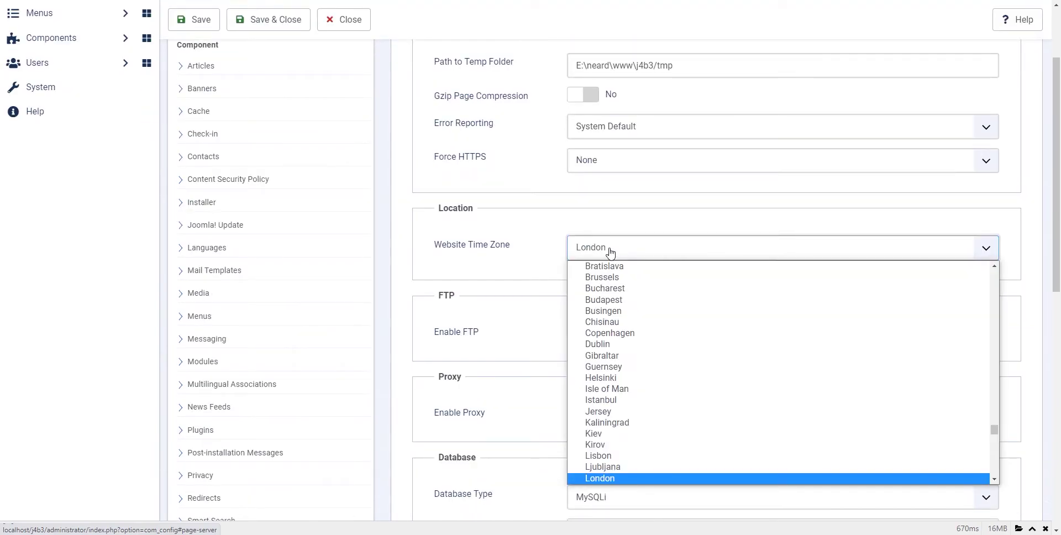
text(New York)
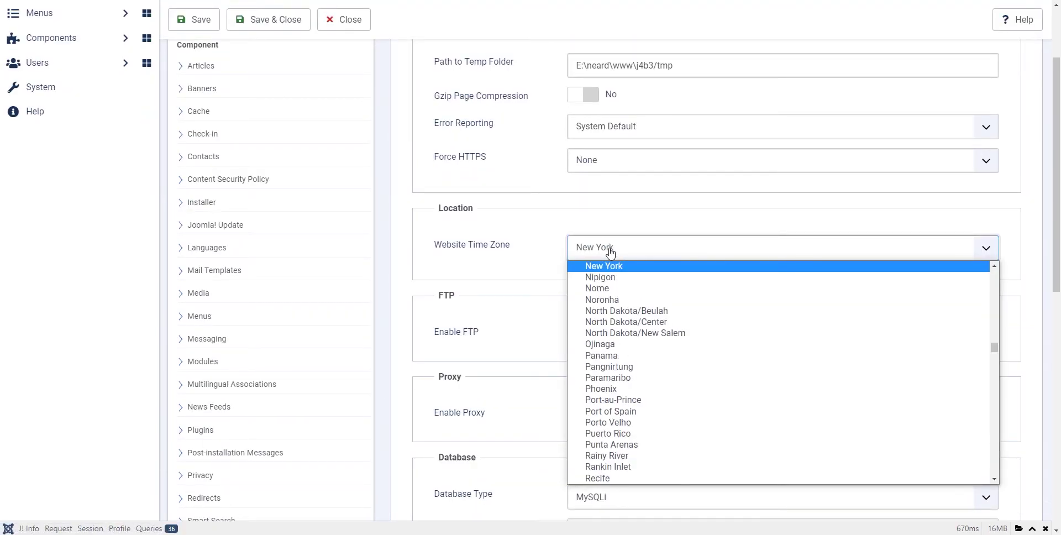
key(Return)
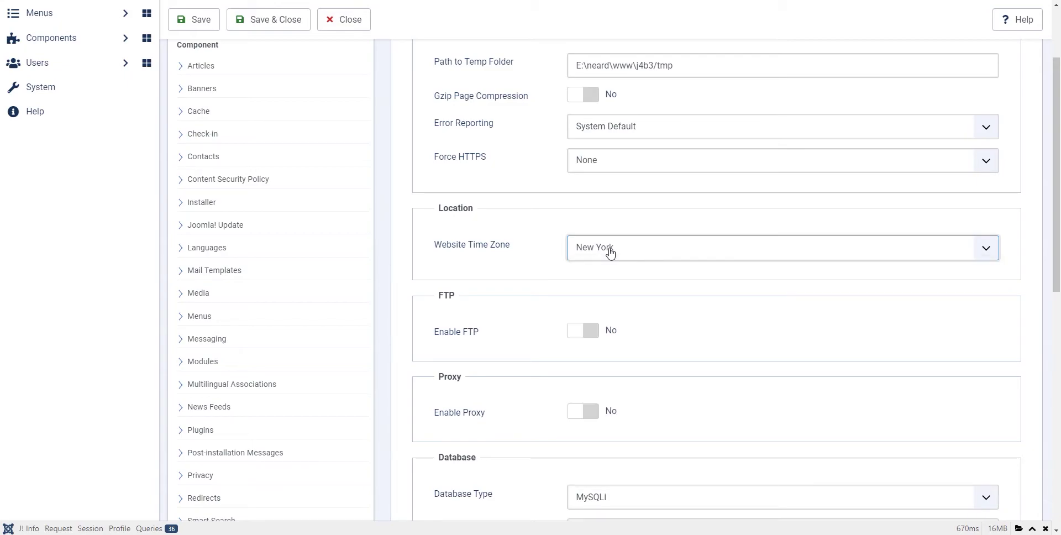
scroll(459, 243, up, 3)
Step: Save the New York time zone and web-search New York's current time, 4:01 pm
click(194, 58)
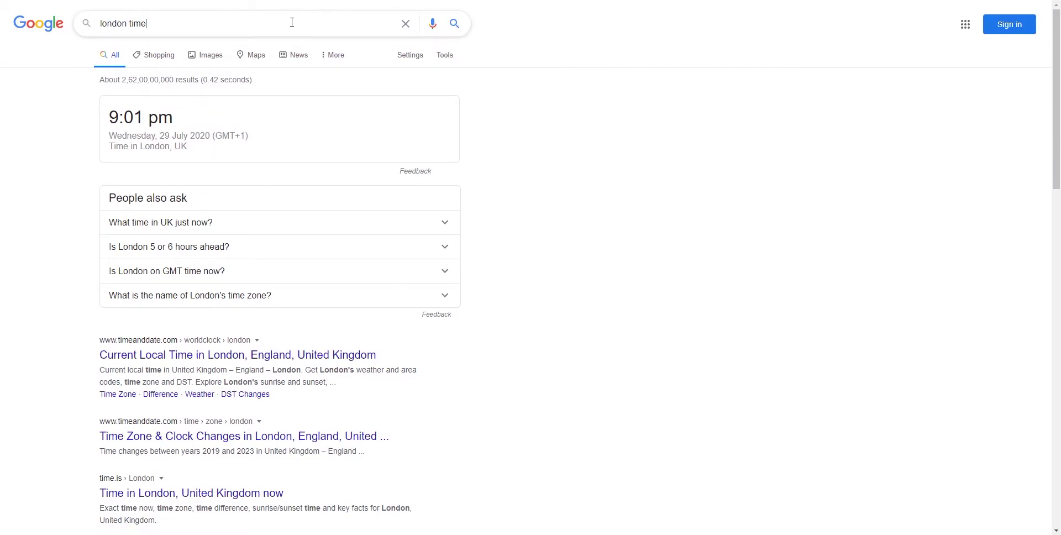
key(ctrl+a)
text(New Yok)
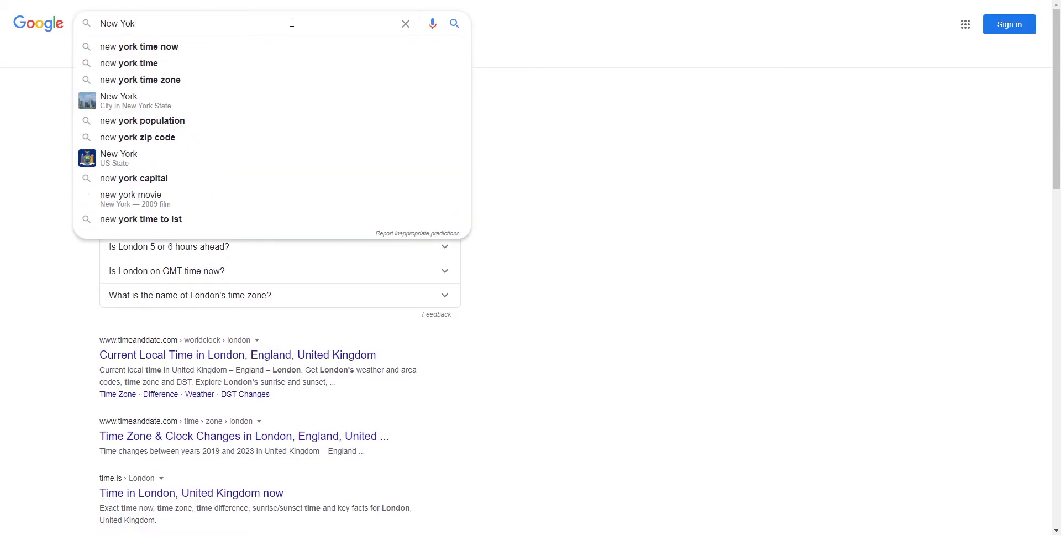
key(BackSpace)
text(rk time)
key(Return)
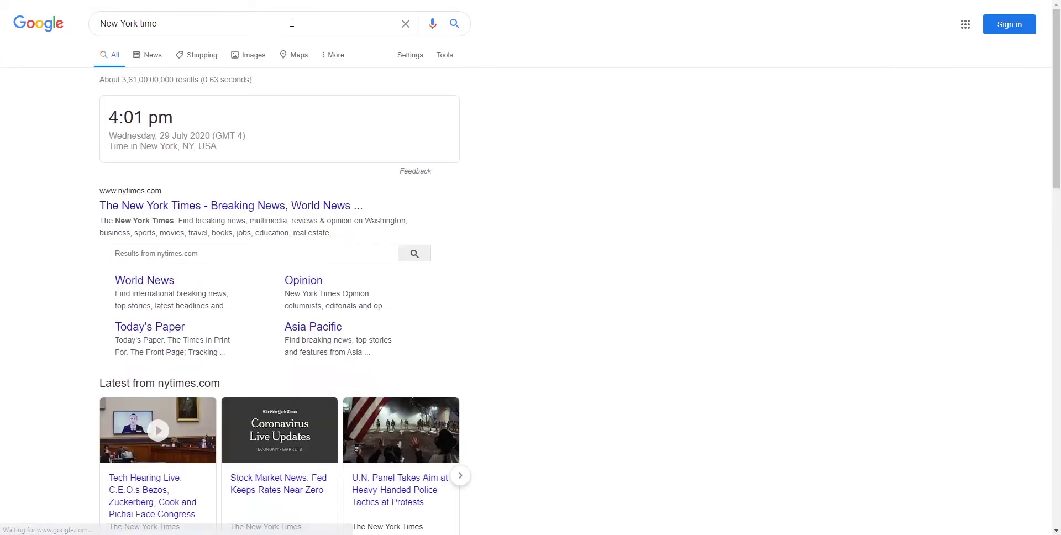
drag(119, 118, 200, 124)
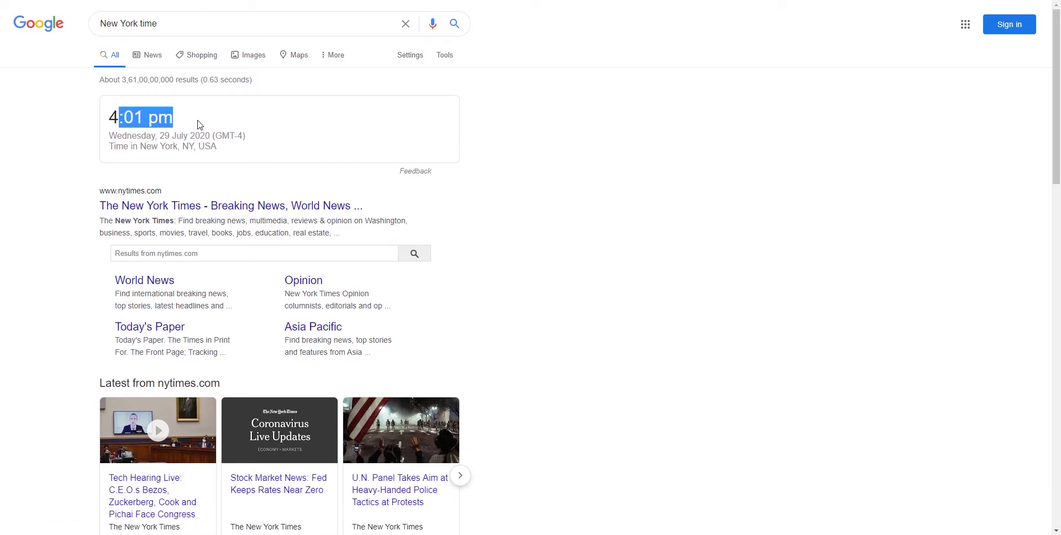
key(ctrl+Tab)
Step: Reload the live site and check the article's published time now reads 16:01
key(F5)
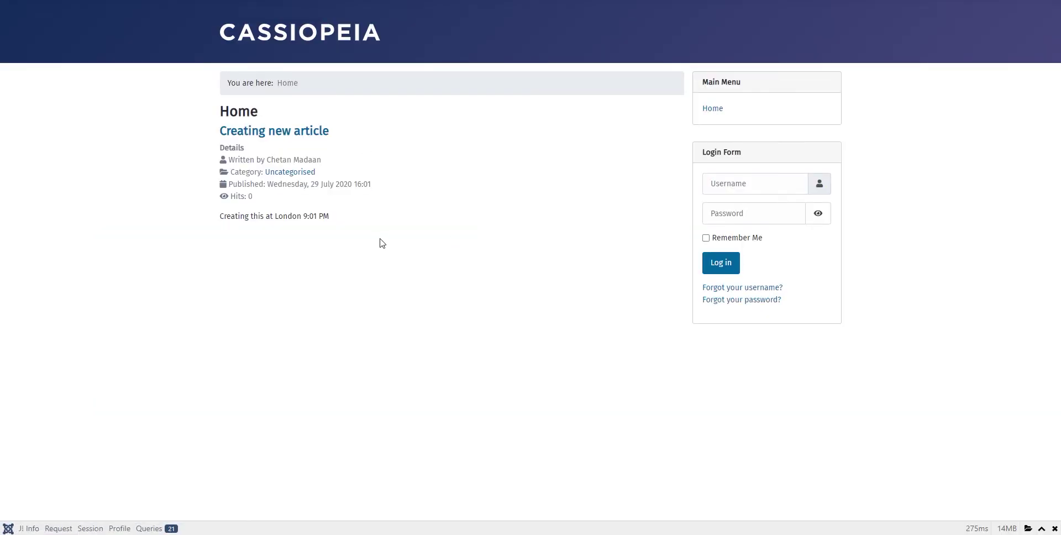
drag(350, 184, 372, 209)
click(373, 210)
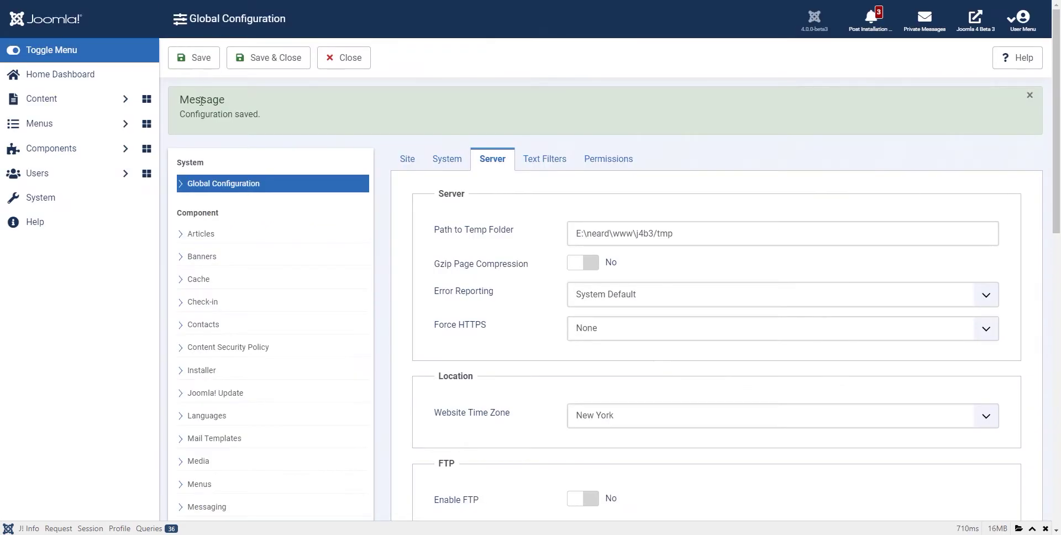
Step: Check that 'Creating new article' shows start publishing and created times of 16:01
click(58, 110)
click(55, 123)
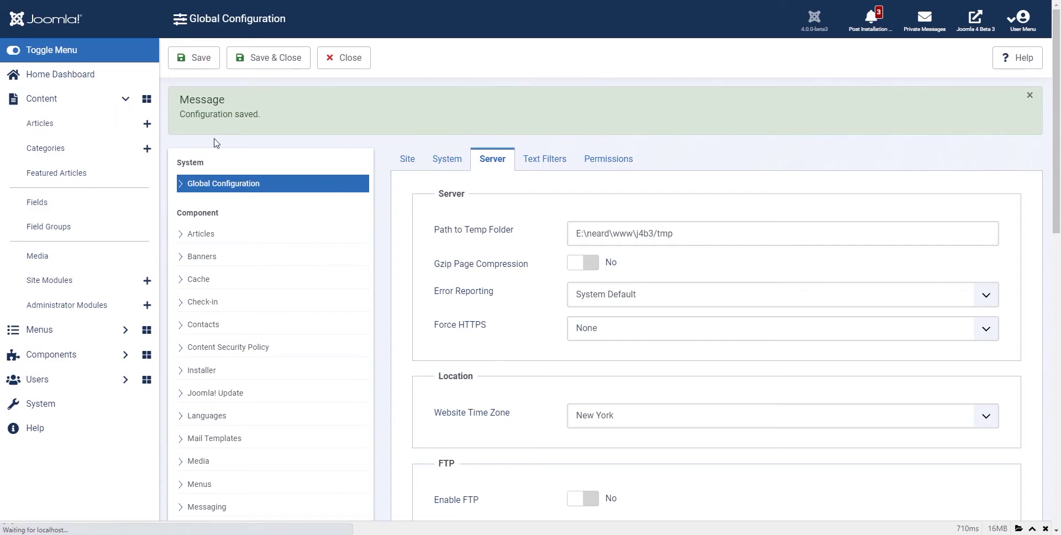
click(355, 164)
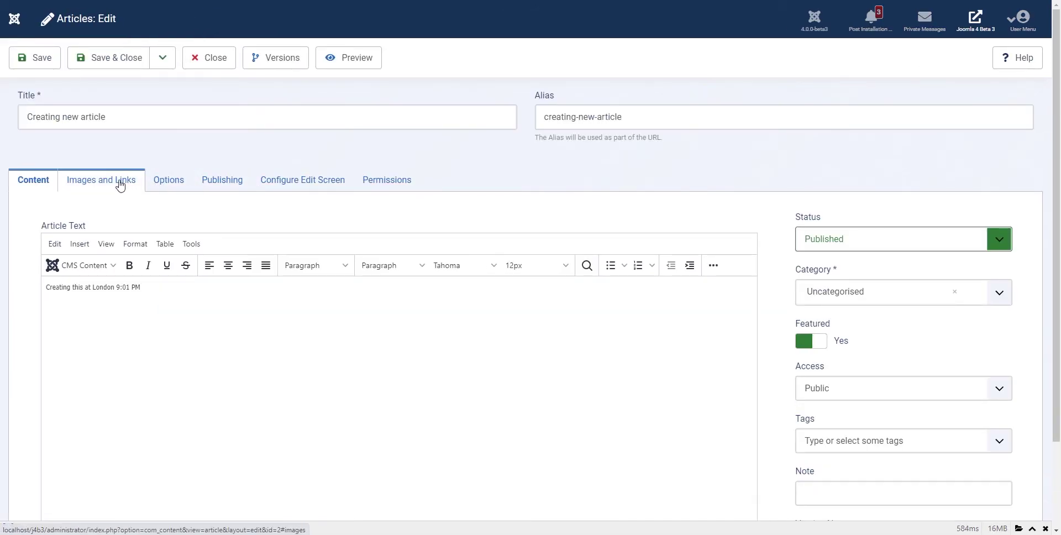
click(221, 176)
scroll(326, 227, down, 2)
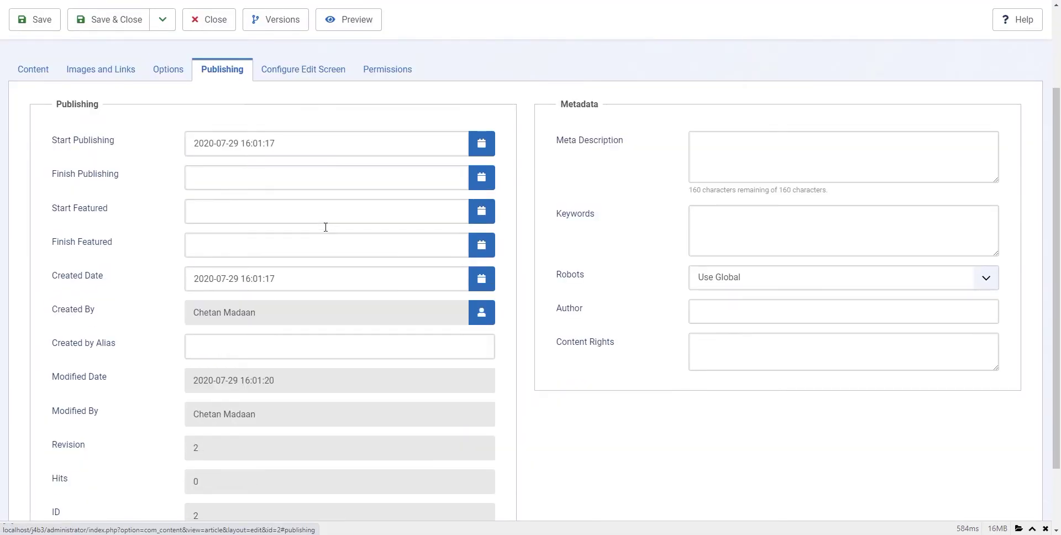
drag(246, 279, 276, 278)
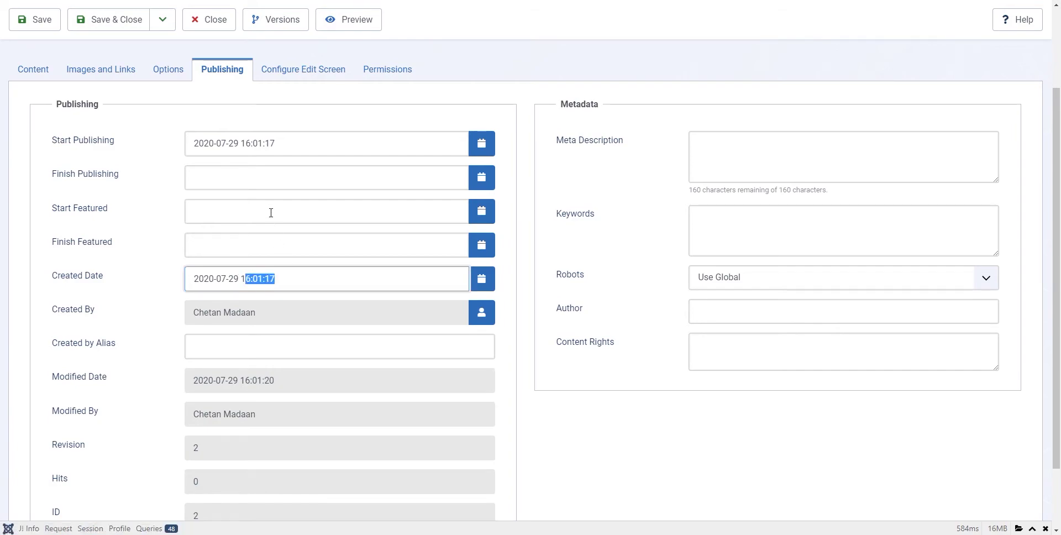
drag(210, 144, 273, 182)
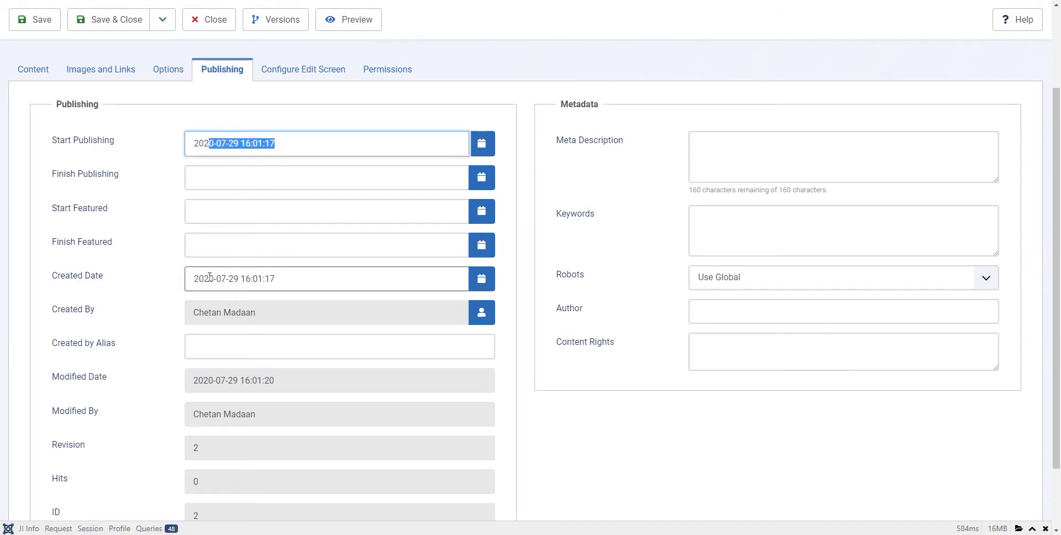
drag(209, 277, 298, 277)
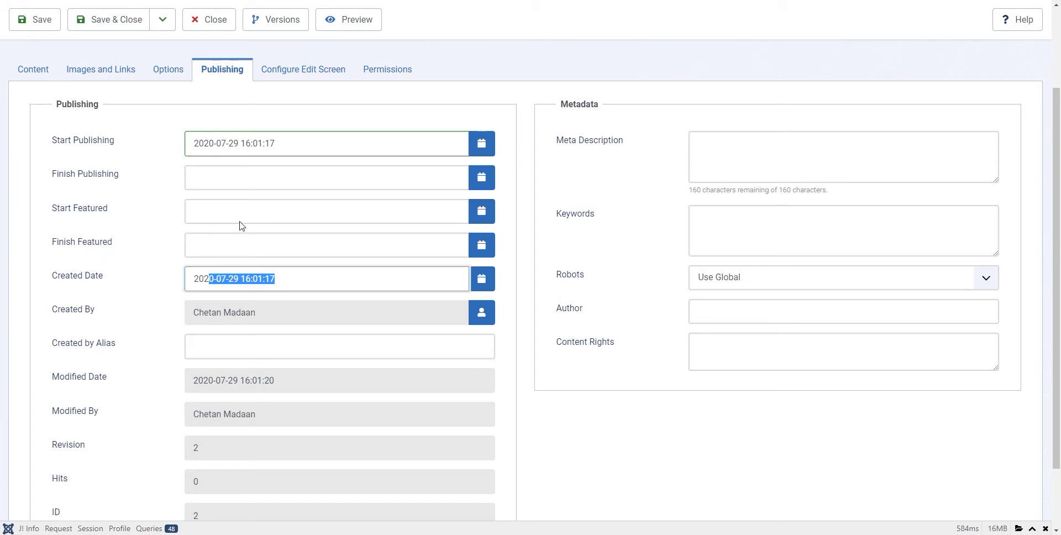
click(213, 20)
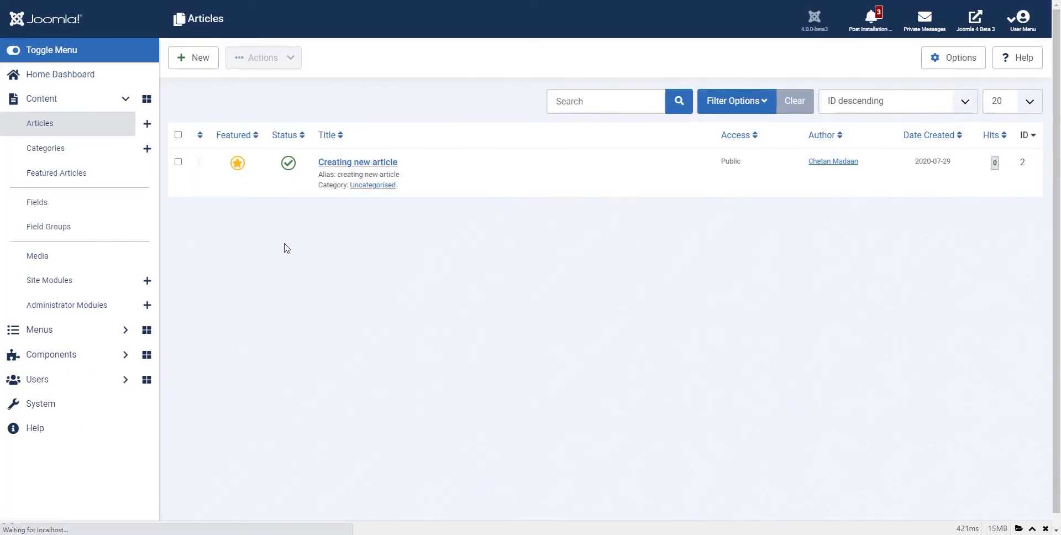
Step: Review the dashboard's Latest Actions log, whose entries show 16:01 and 16:02
click(127, 75)
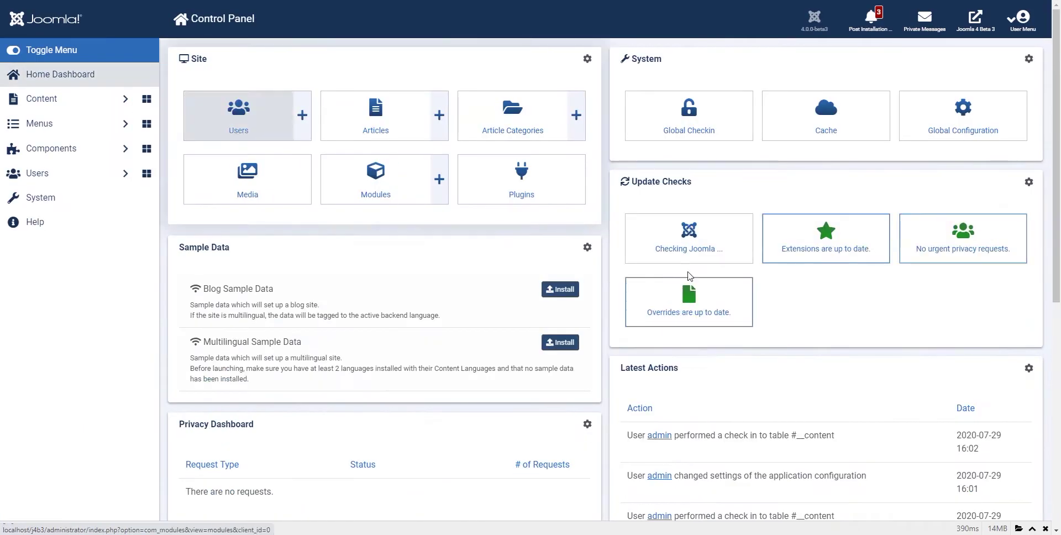
scroll(870, 348, down, 1)
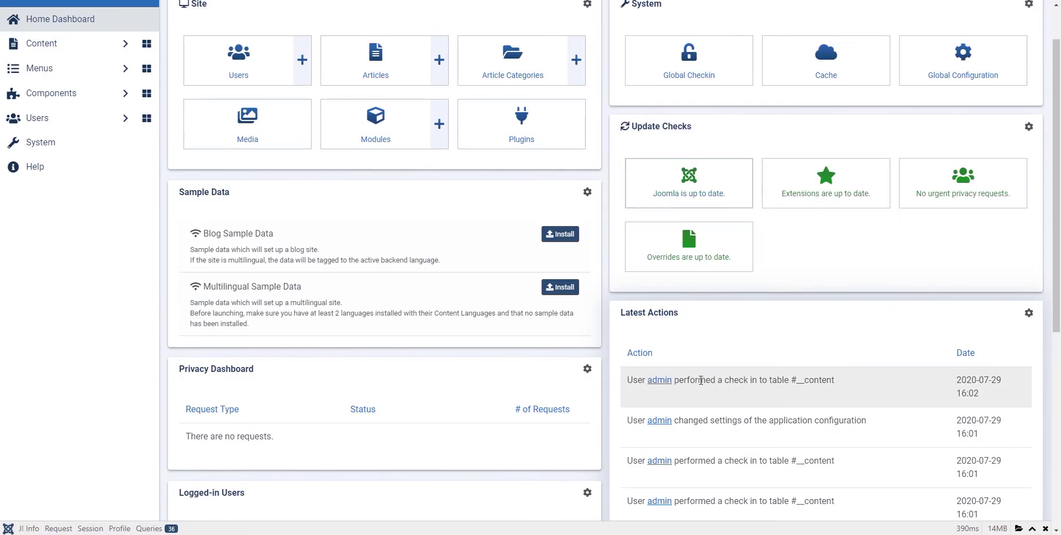
drag(698, 381, 831, 382)
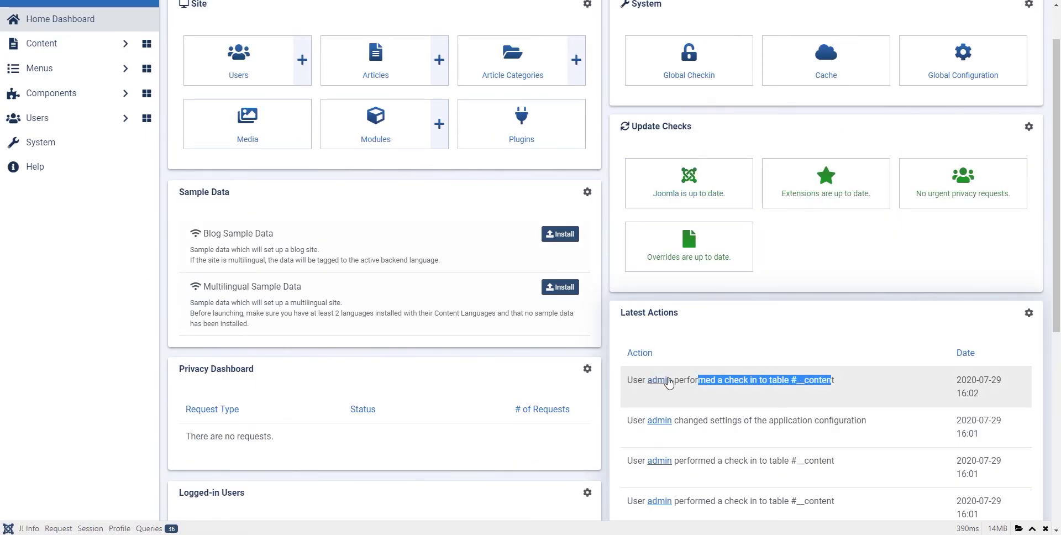
drag(957, 392, 975, 395)
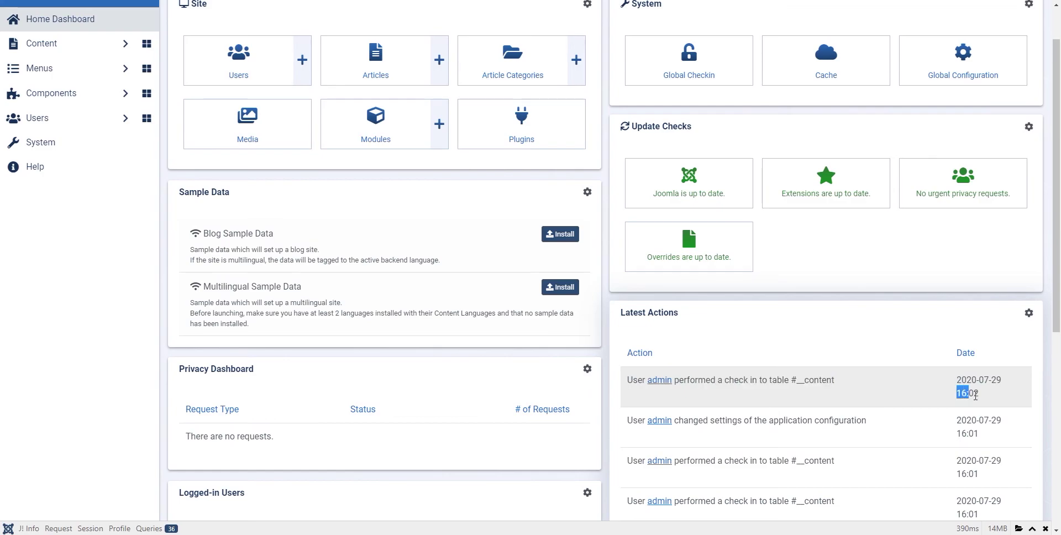
drag(720, 420, 890, 431)
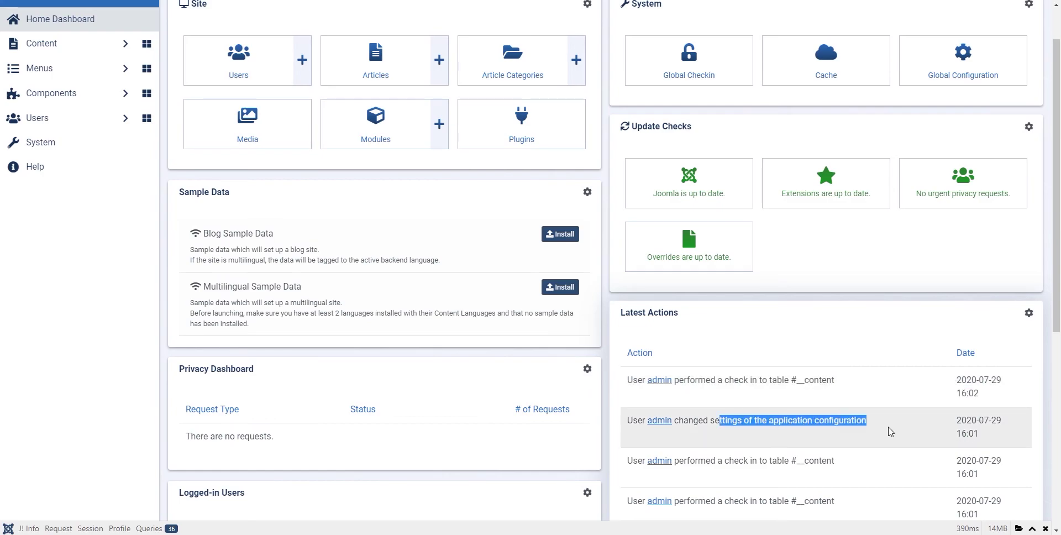
drag(737, 421, 892, 433)
drag(956, 433, 979, 434)
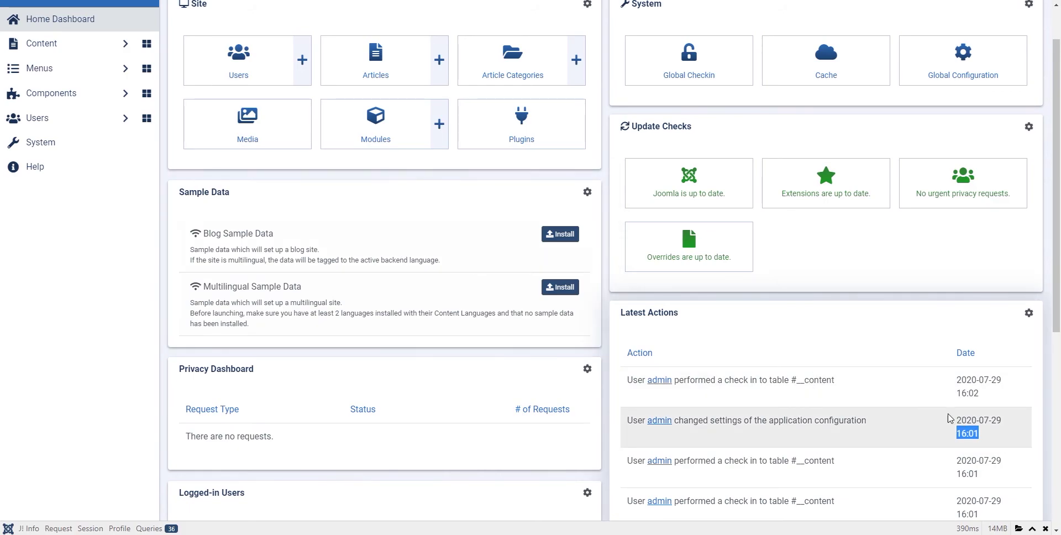
click(250, 65)
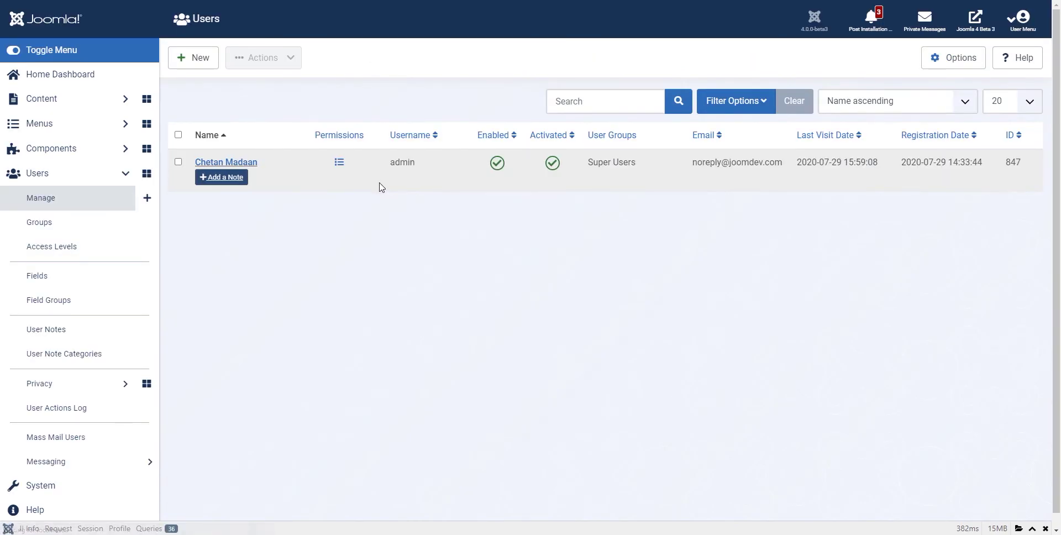
Step: Check the admin's last visit and registration time (14:33:44, 29 July 2020)
drag(793, 165, 978, 164)
click(891, 165)
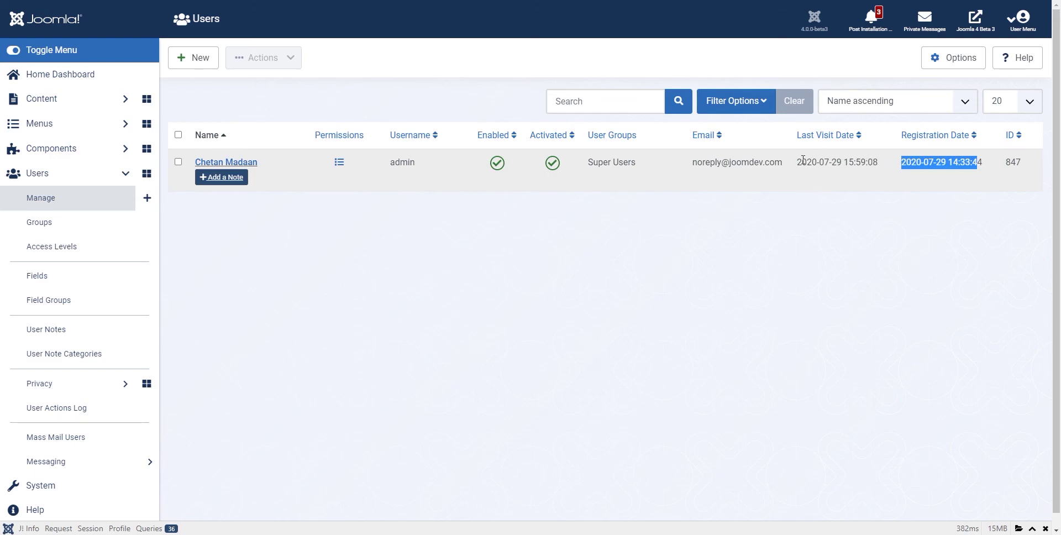
click(28, 78)
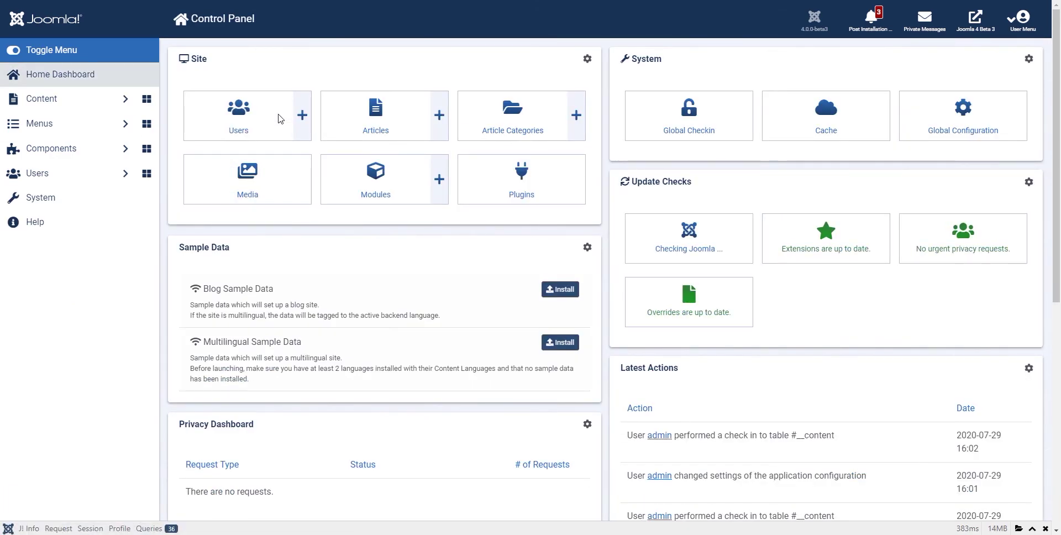
click(40, 198)
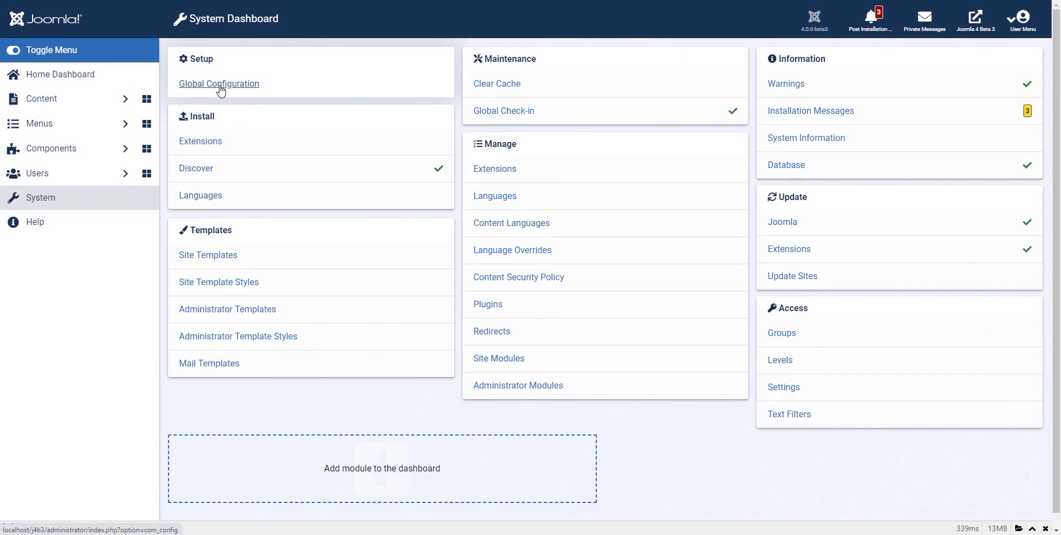
click(220, 88)
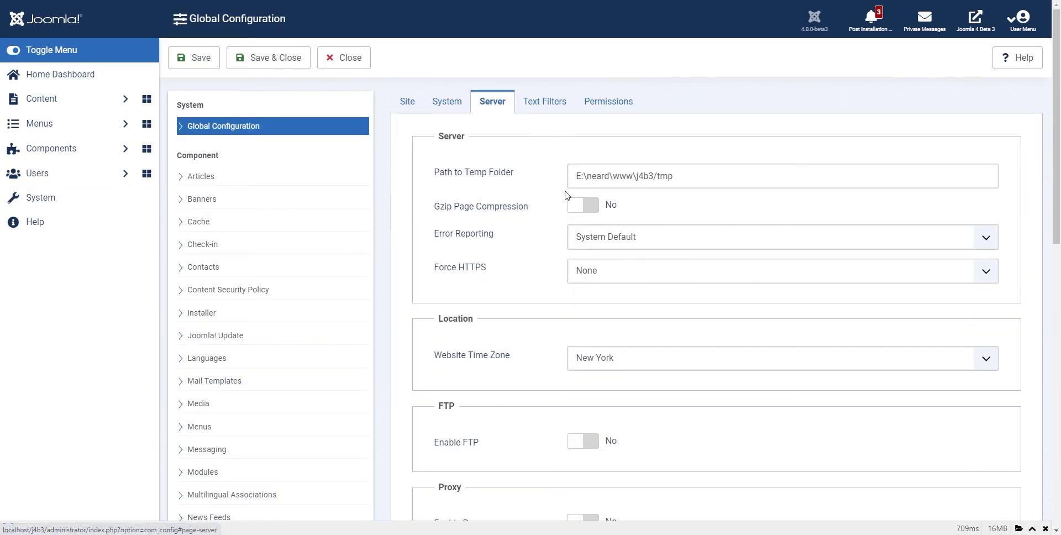
drag(457, 357, 510, 356)
click(583, 359)
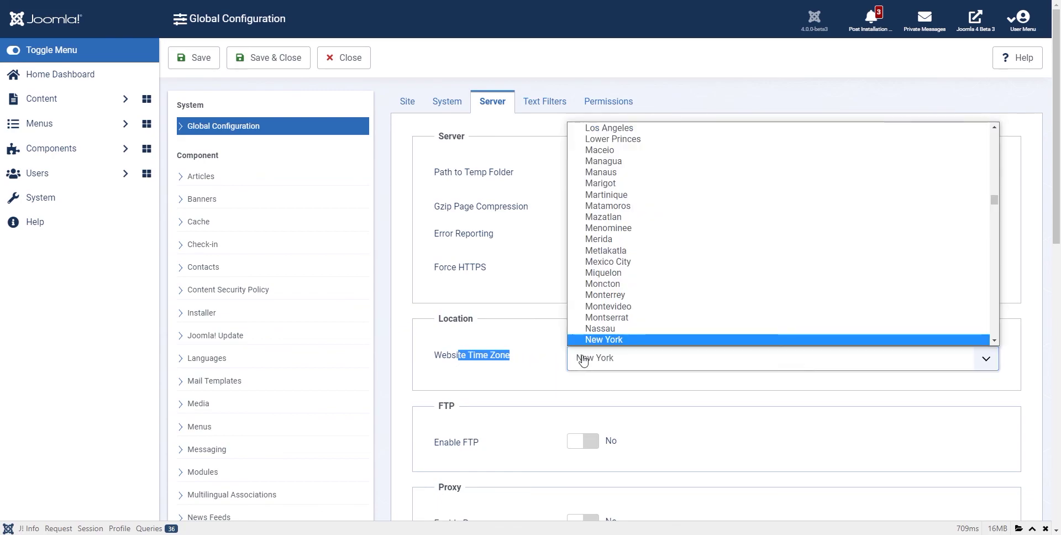
click(587, 360)
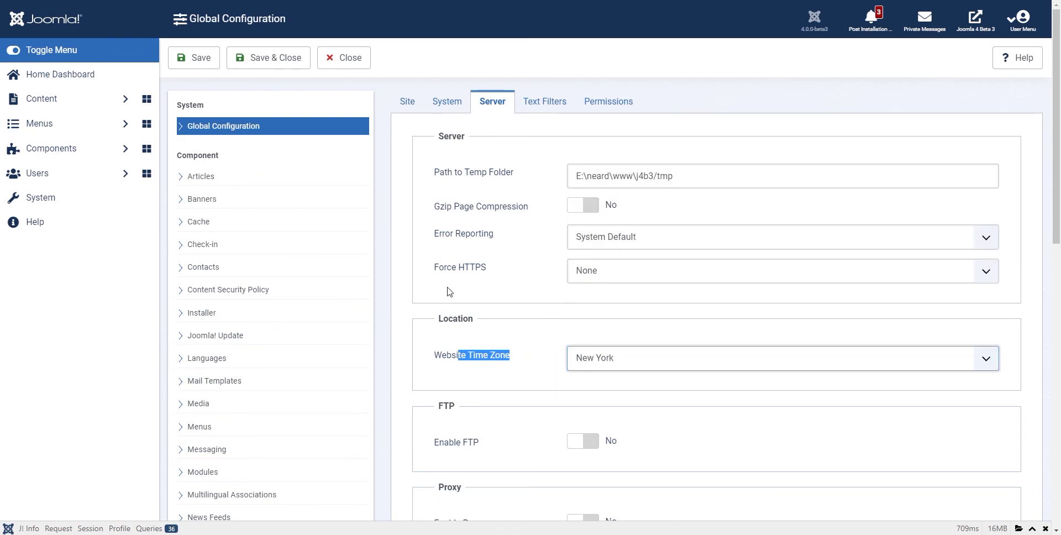
click(346, 69)
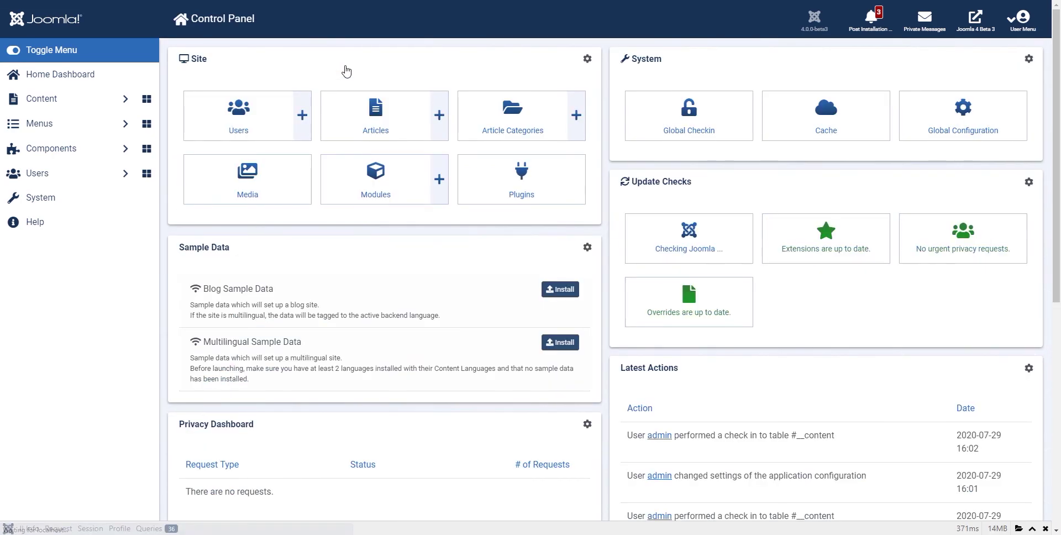